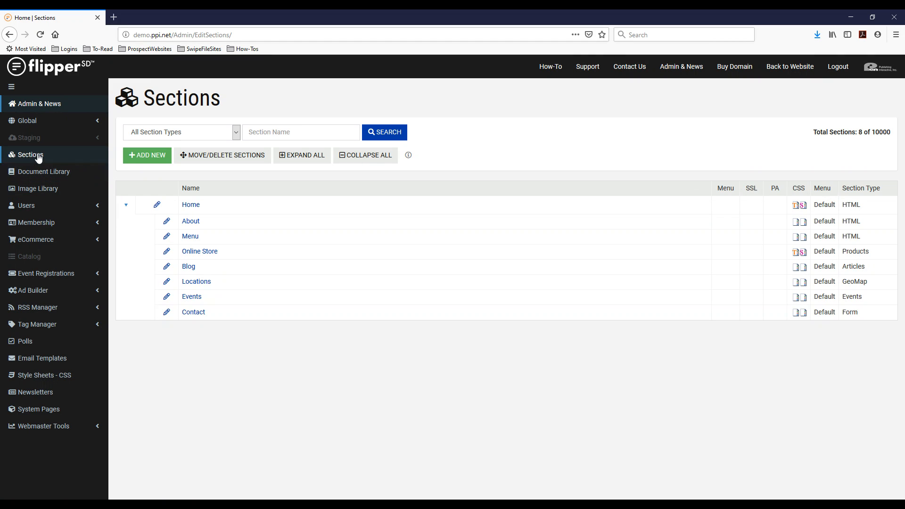
Start a new website section with the menu title "Resources" and the virtual folder "resources"
click(147, 155)
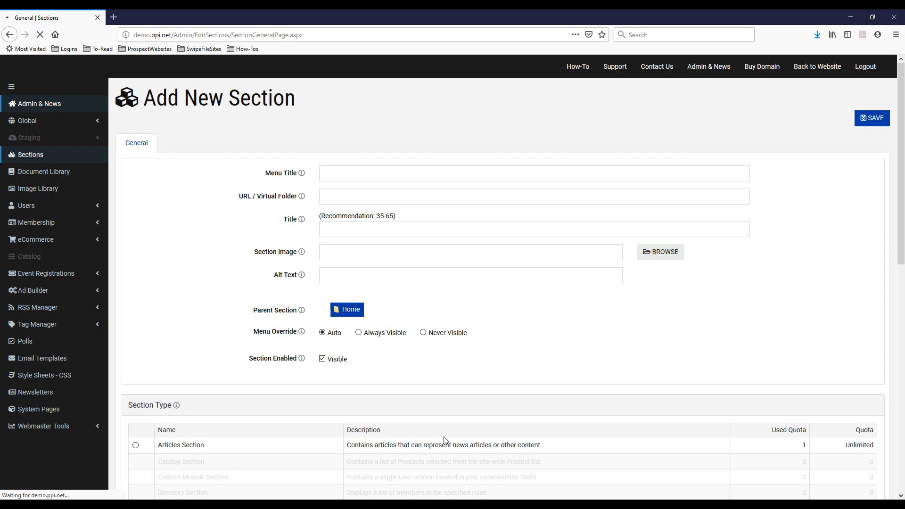
click(376, 175)
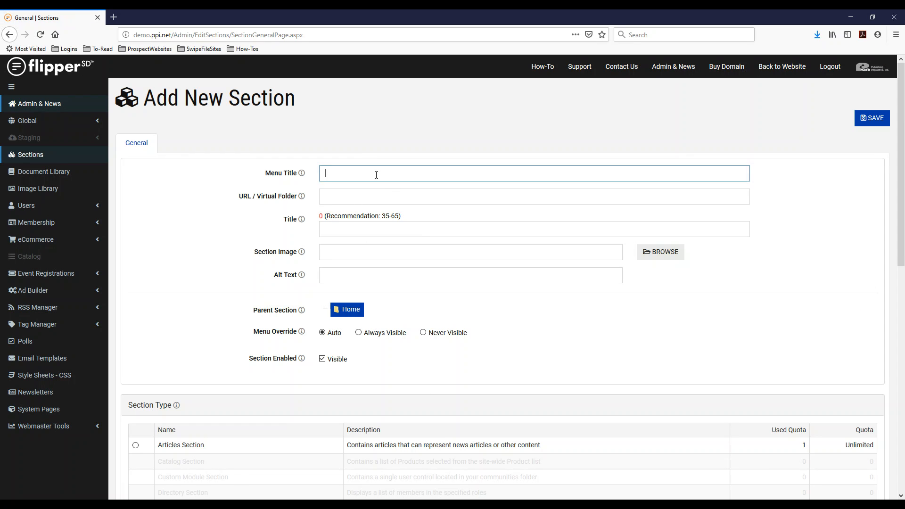
text(R)
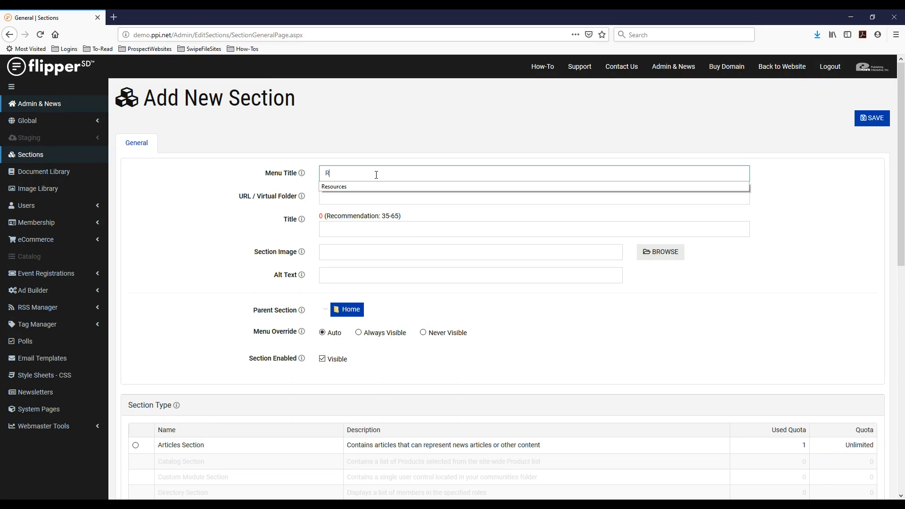
text(e)
key(Down)
key(Tab)
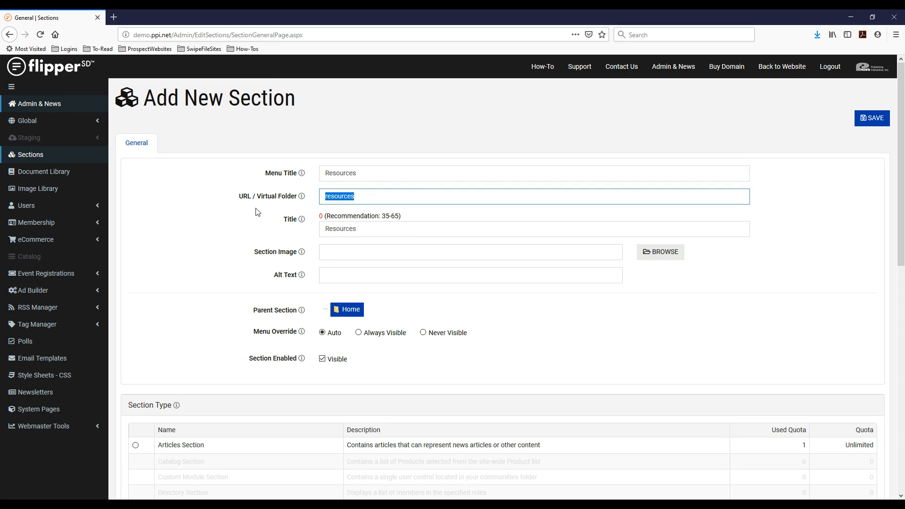
click(216, 229)
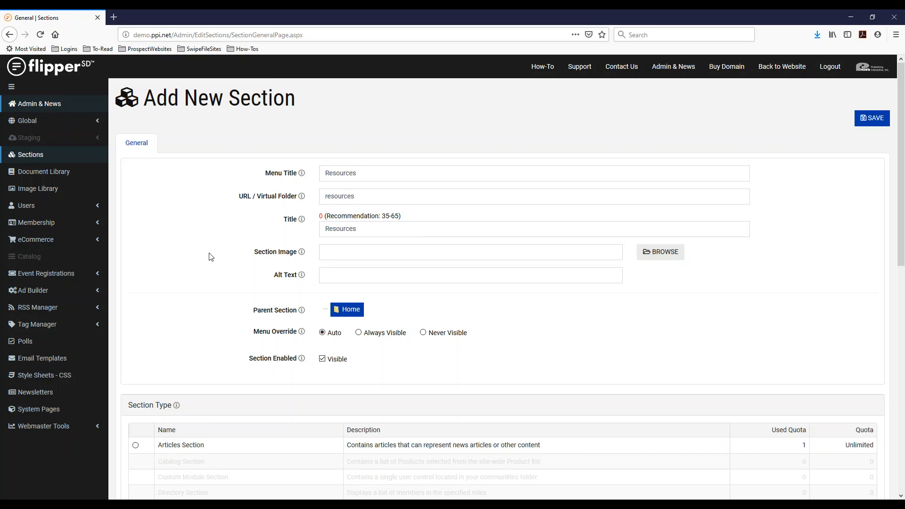
Set the new section's type to Links Section and save the section
scroll(208, 257, down, 1)
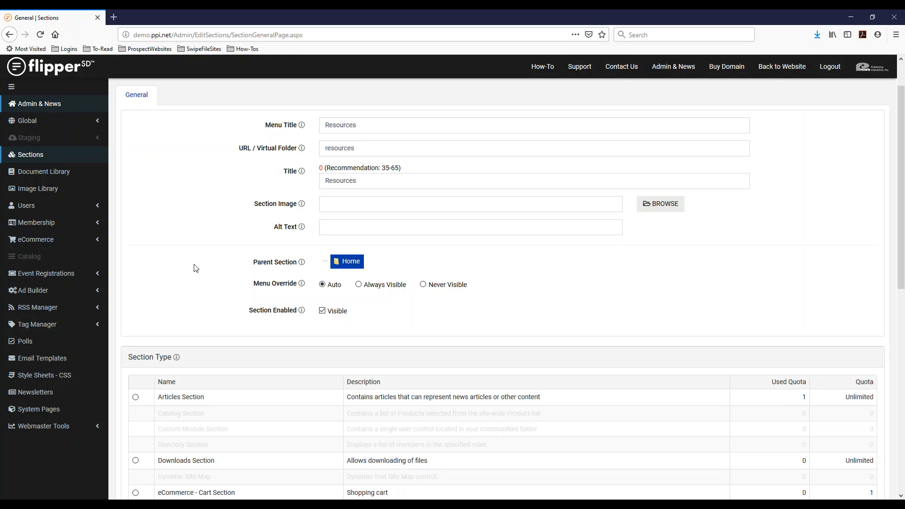
scroll(217, 270, down, 1)
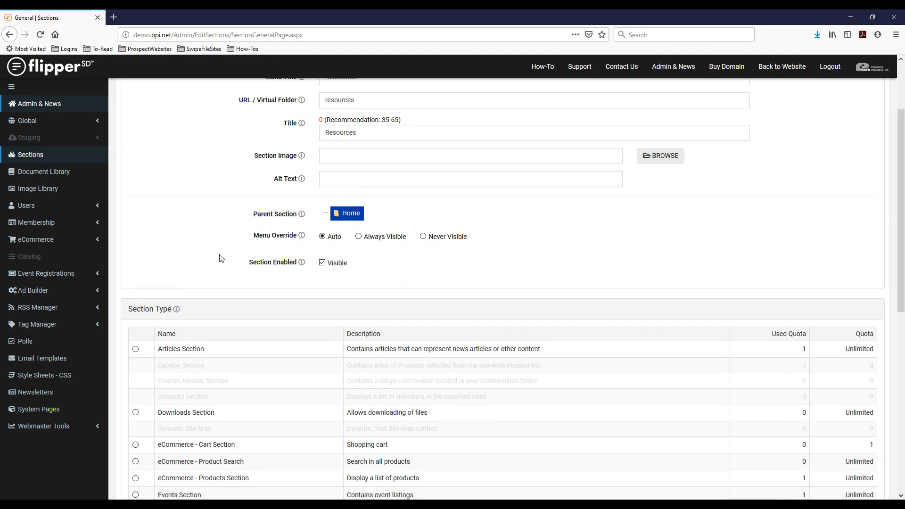
scroll(254, 283, down, 1)
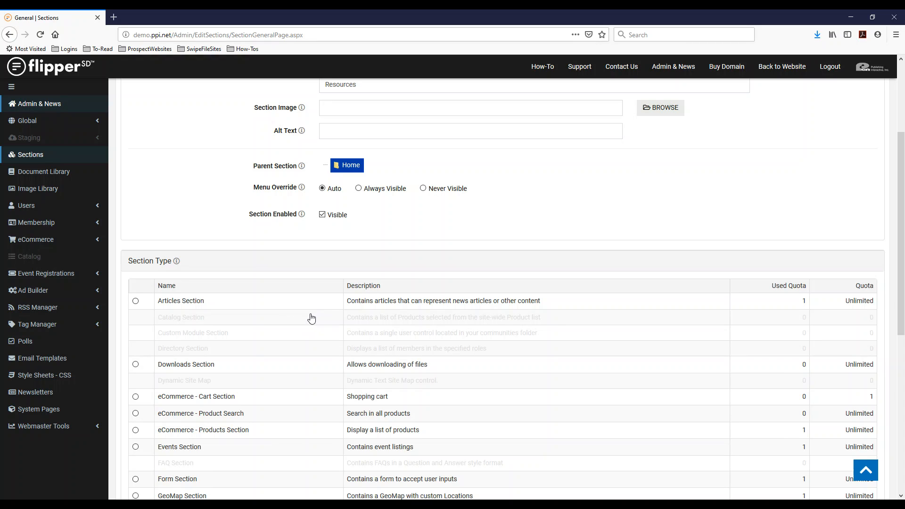
scroll(311, 318, down, 1)
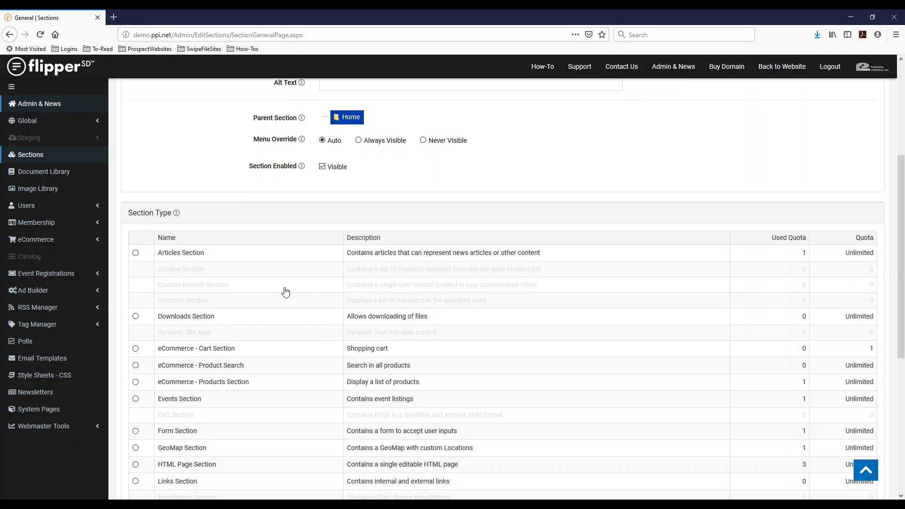
scroll(264, 292, down, 1)
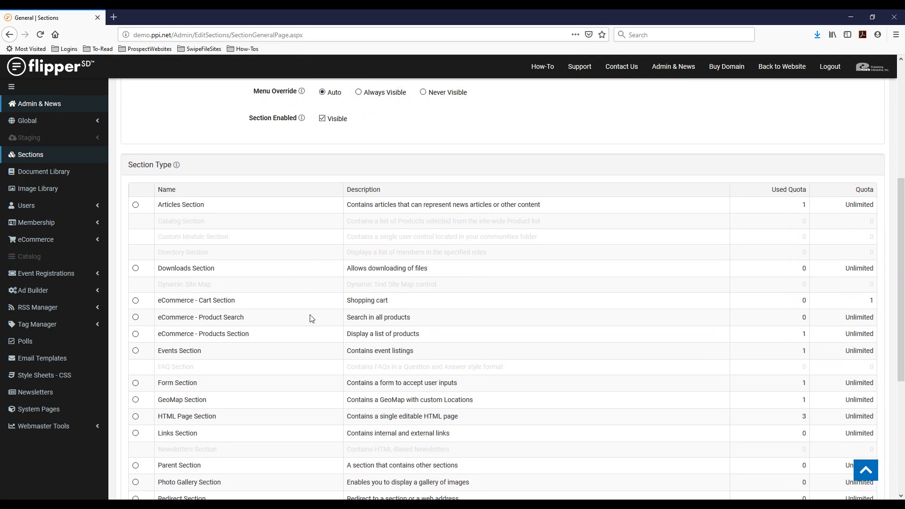
scroll(310, 316, down, 2)
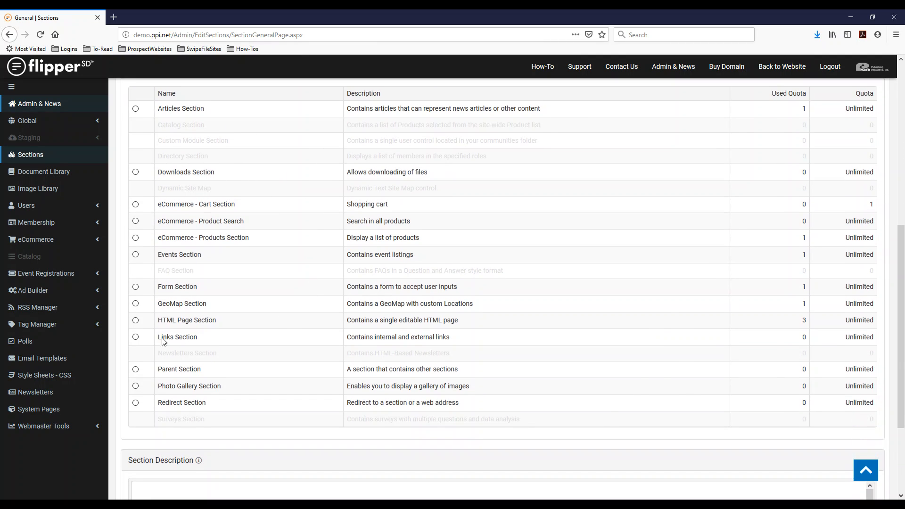
click(135, 337)
scroll(481, 351, down, 3)
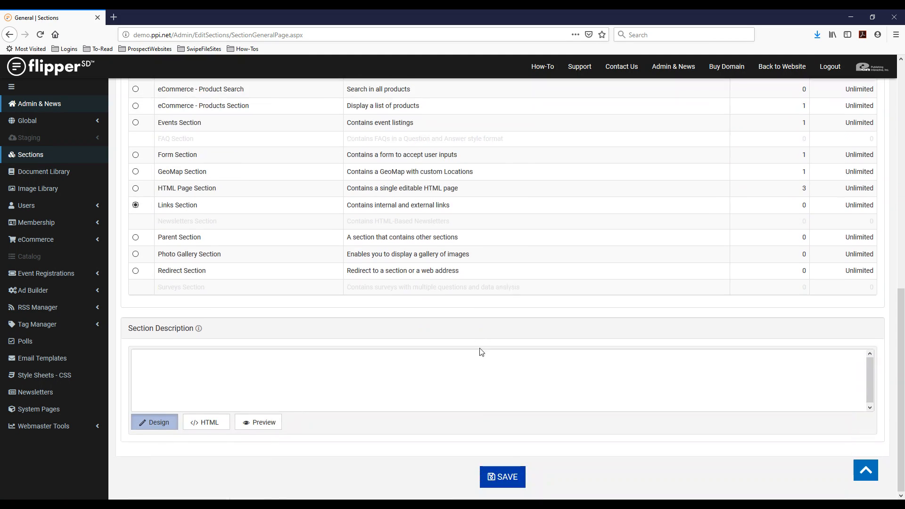
click(517, 479)
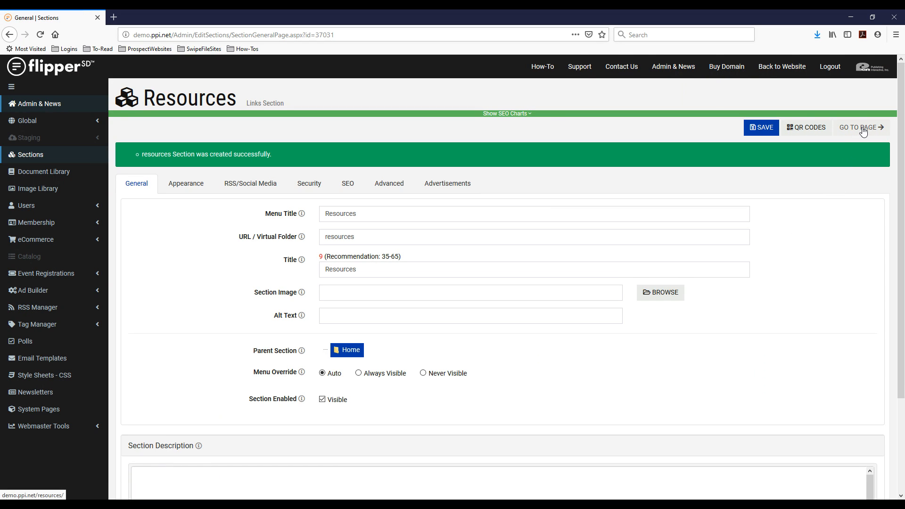
Open the public page of the Resources section and examine its heading
click(861, 127)
click(156, 18)
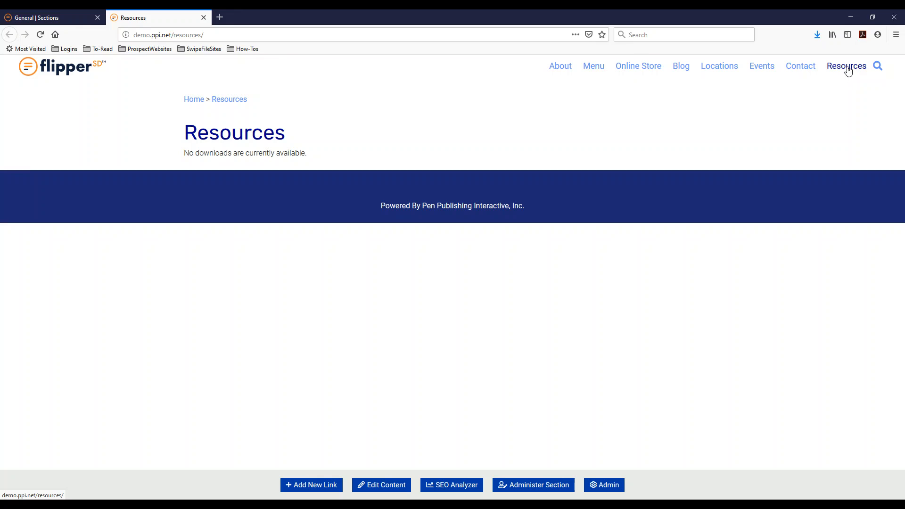
drag(189, 136, 307, 137)
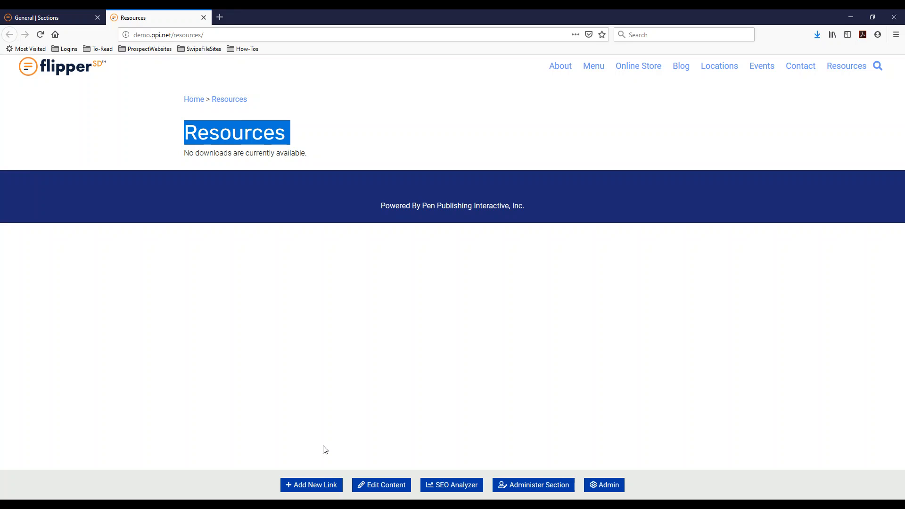
Start a new link on the Resources page with the title "Online Business Solutions Provider"
click(318, 490)
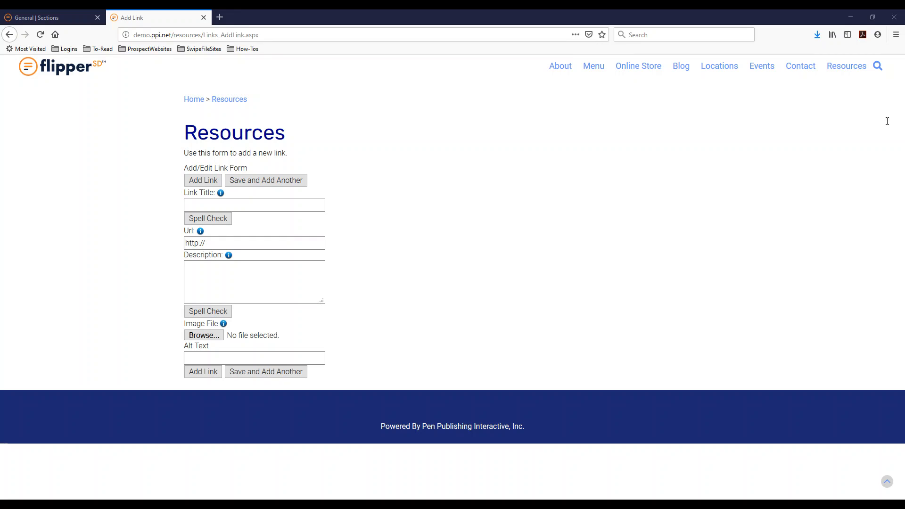
click(213, 202)
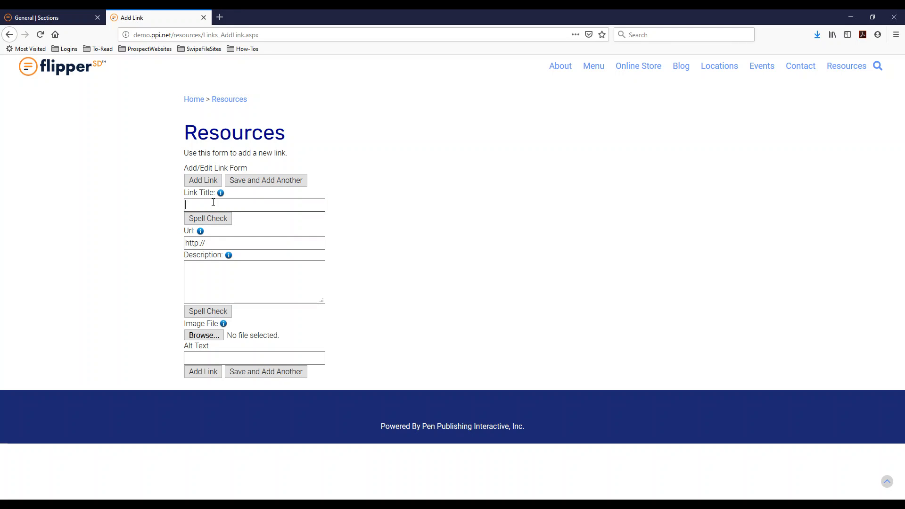
text(On)
key(Down)
key(Return)
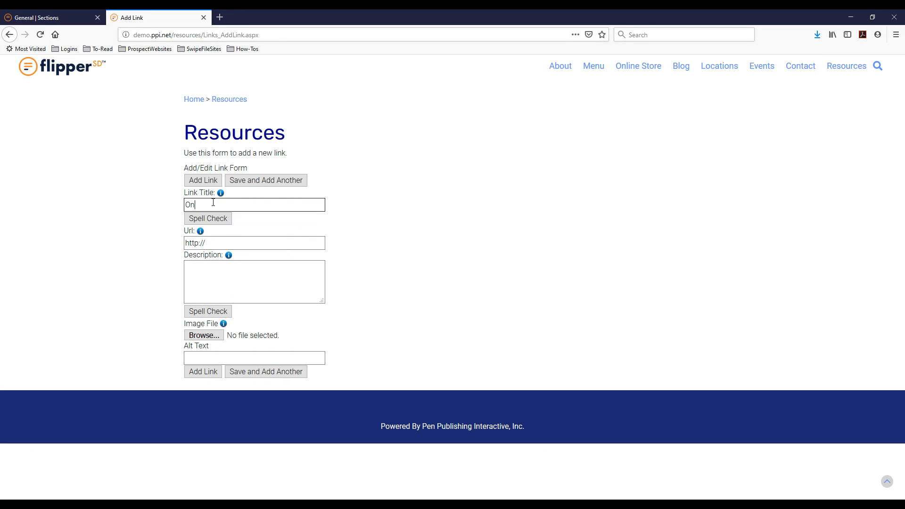
click(238, 241)
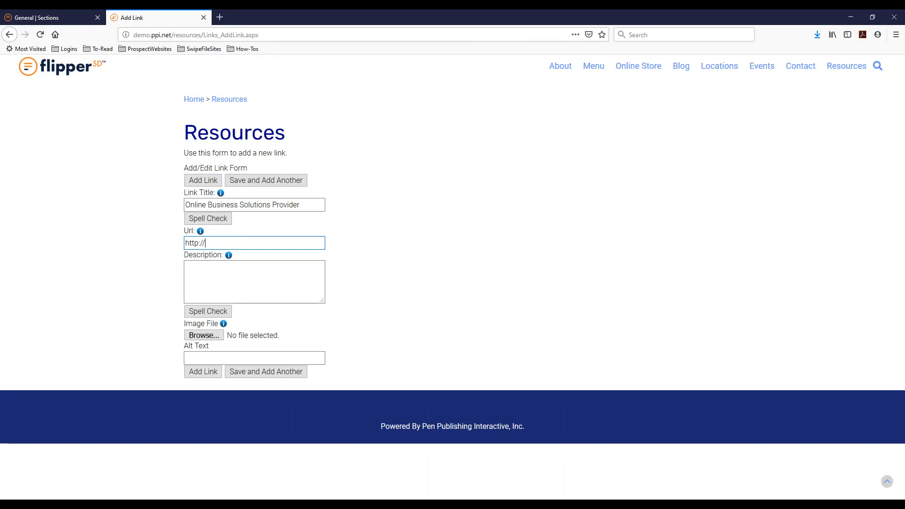
key(alt+Tab)
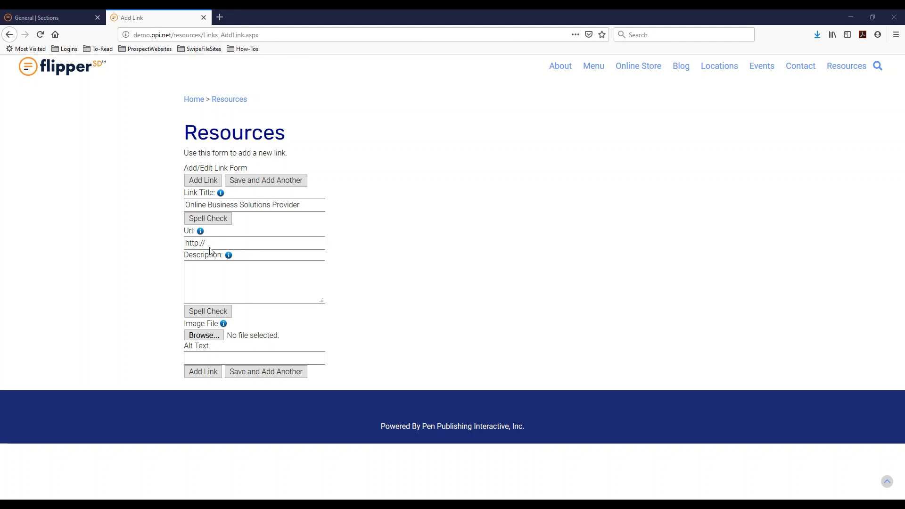
click(228, 242)
drag(228, 241, 166, 252)
text(https://www.penpublishing.com)
Enter "All Your Online Business Solutions in One Place™" as the link's description
click(239, 281)
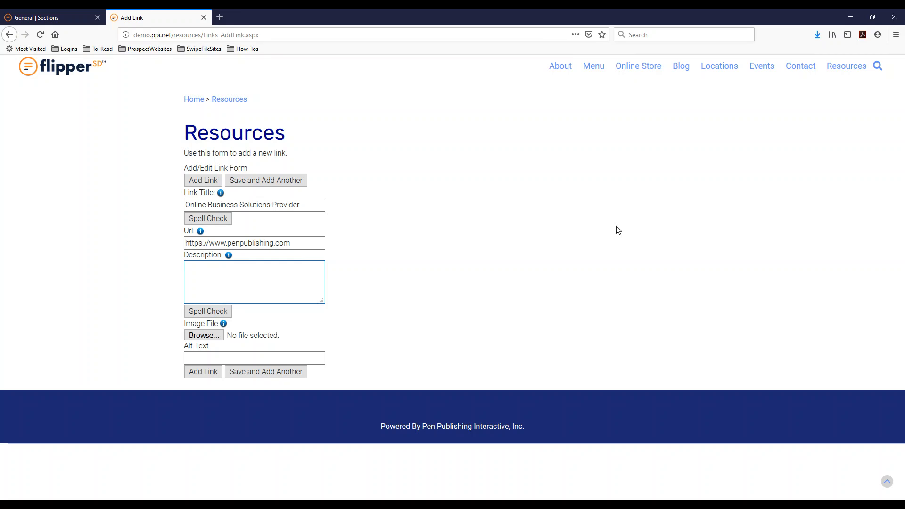
key(alt+Tab)
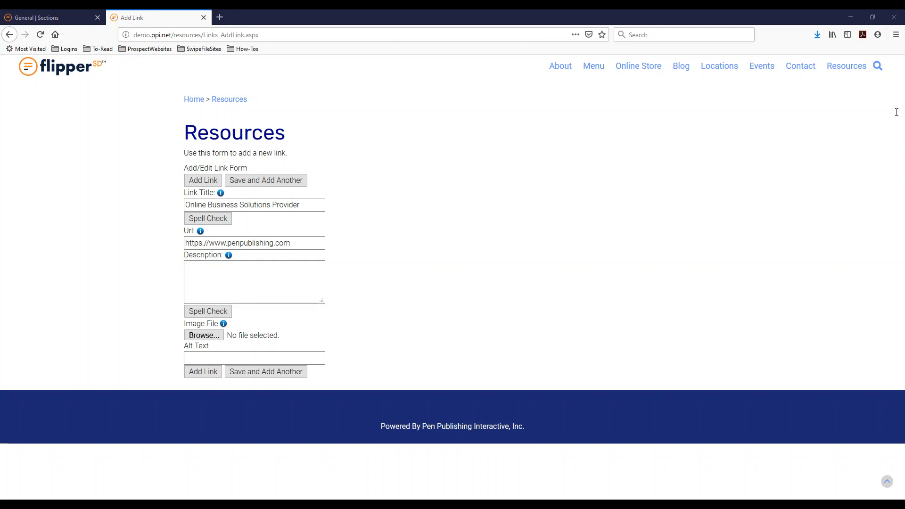
click(297, 271)
text(All Your Online Business Solutions in One Place™)
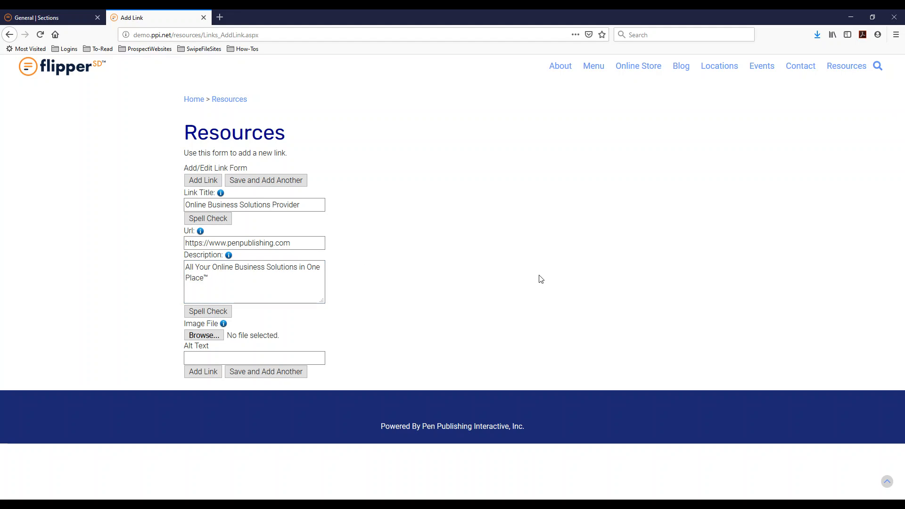
Choose Pen-Publishing-Logo from the FlipperSD-Demo-Website folder as the link's image file
click(216, 352)
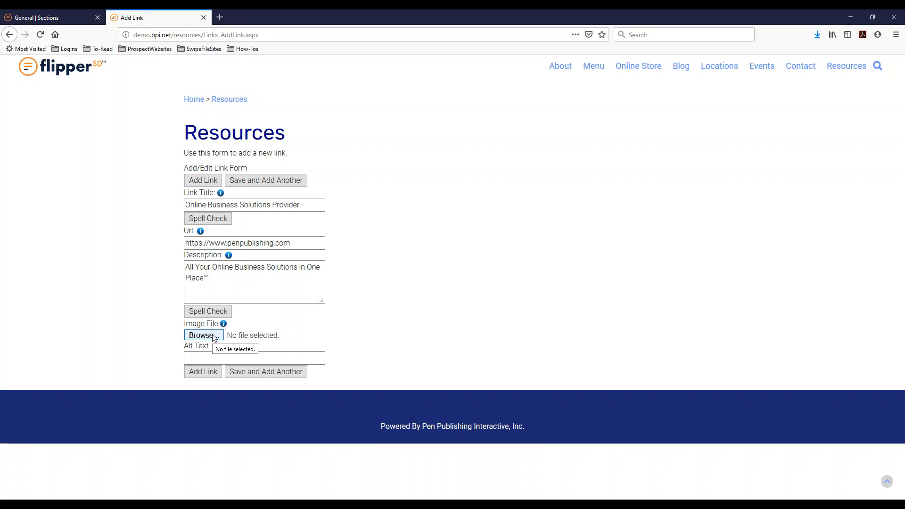
click(215, 335)
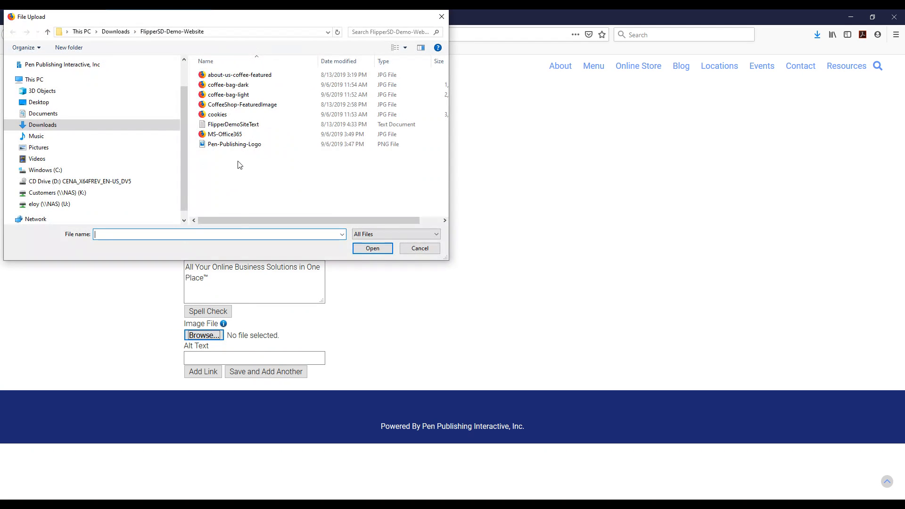
click(237, 146)
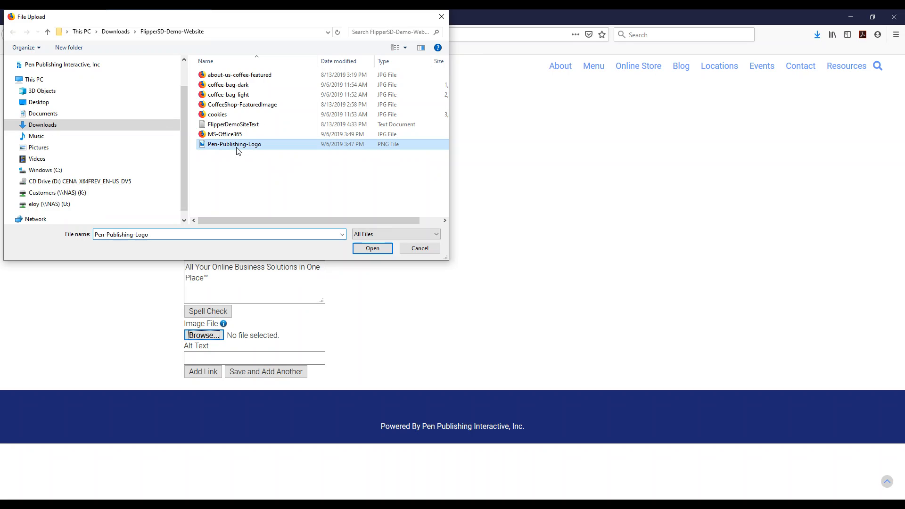
click(372, 248)
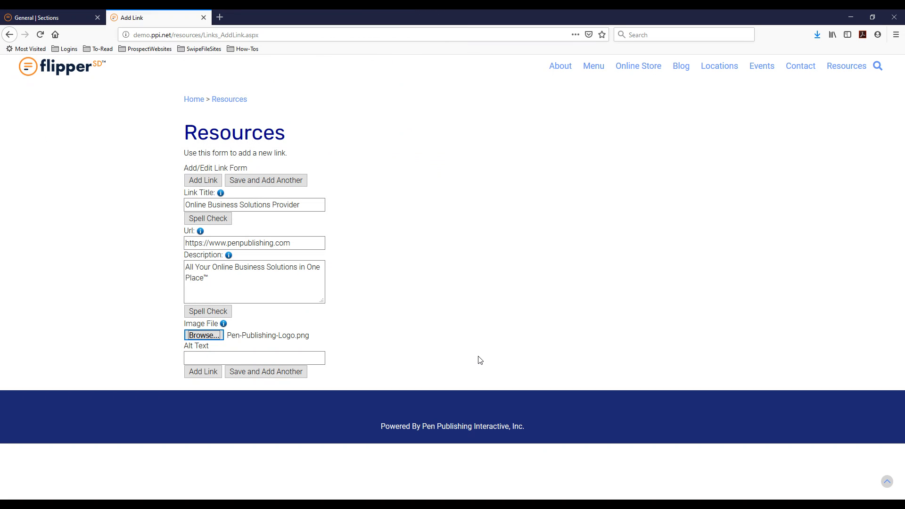
Set the image's alt text to "Pen Publishing Interactive" and add the link to the page
click(263, 357)
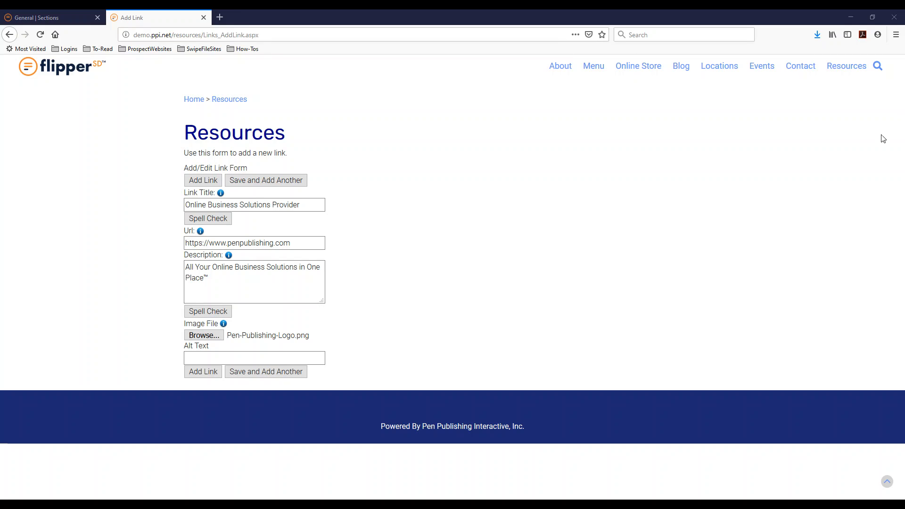
click(319, 358)
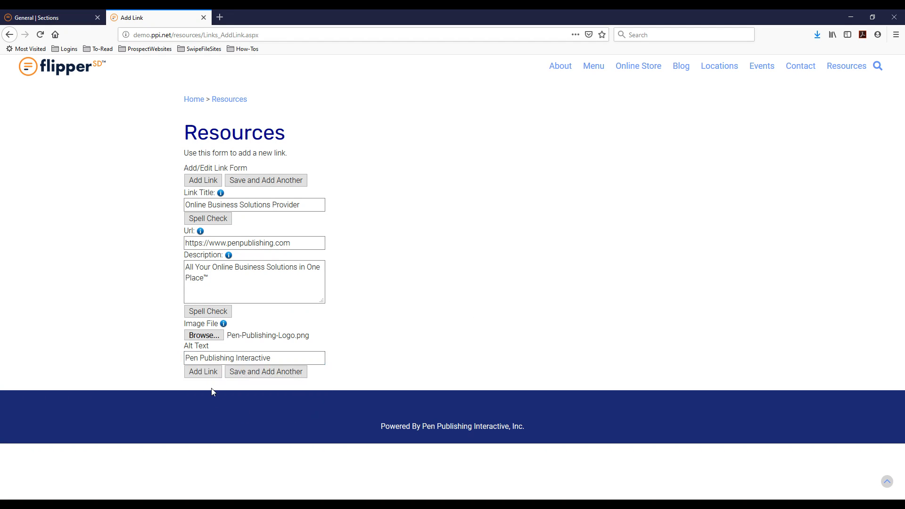
click(210, 373)
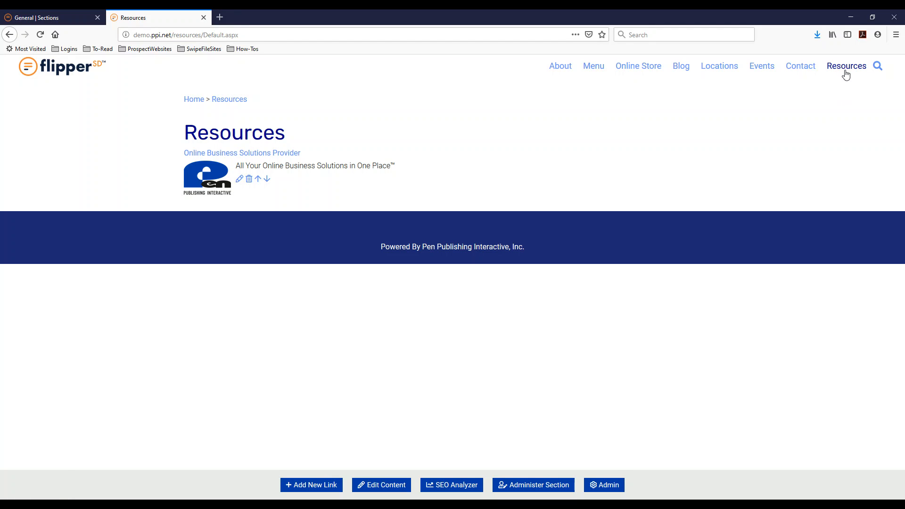
Test the Online Business Solutions Provider link, and return to the Resources page
click(217, 154)
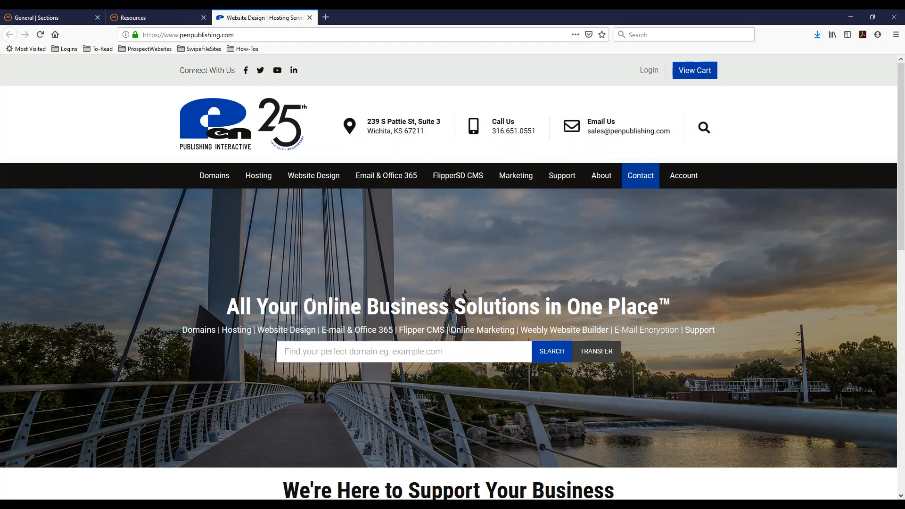
click(174, 21)
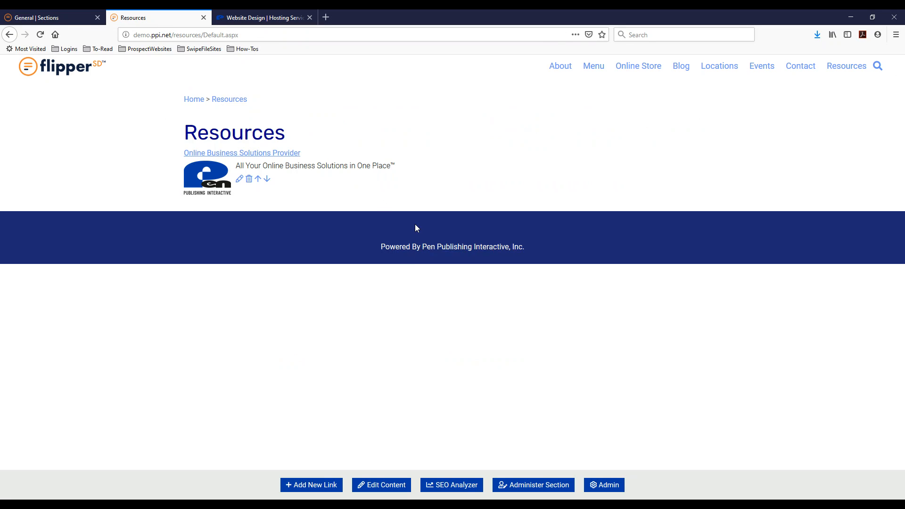
Start another link on the Resources page with the title "Microsoft Office 365 Plans"
click(303, 485)
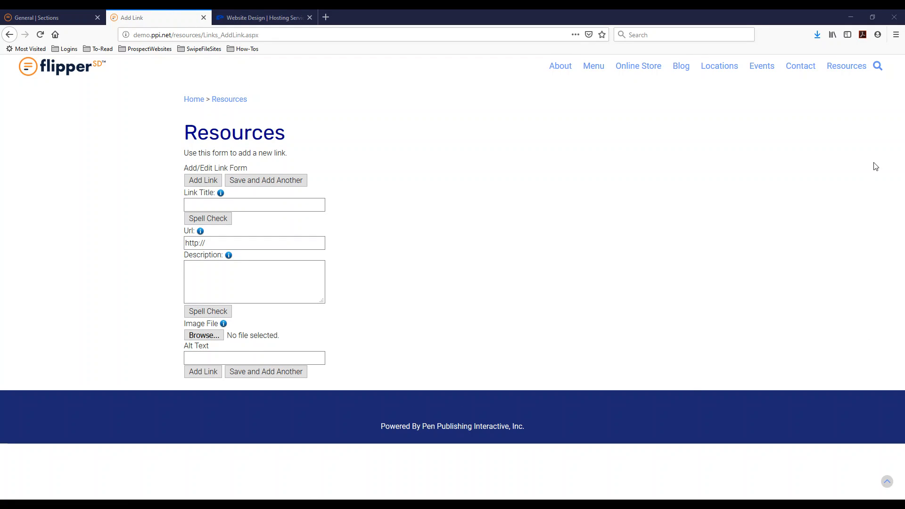
click(276, 206)
text(Microsoft Office 365)
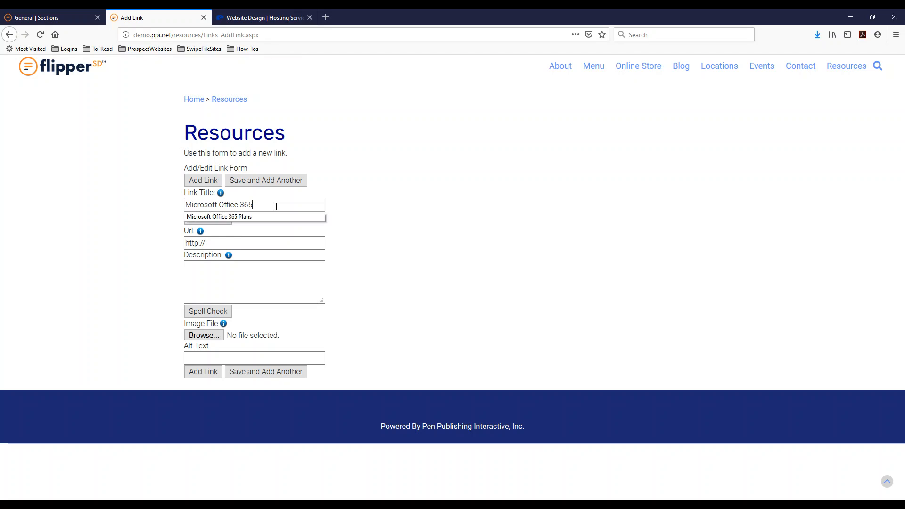
click(275, 218)
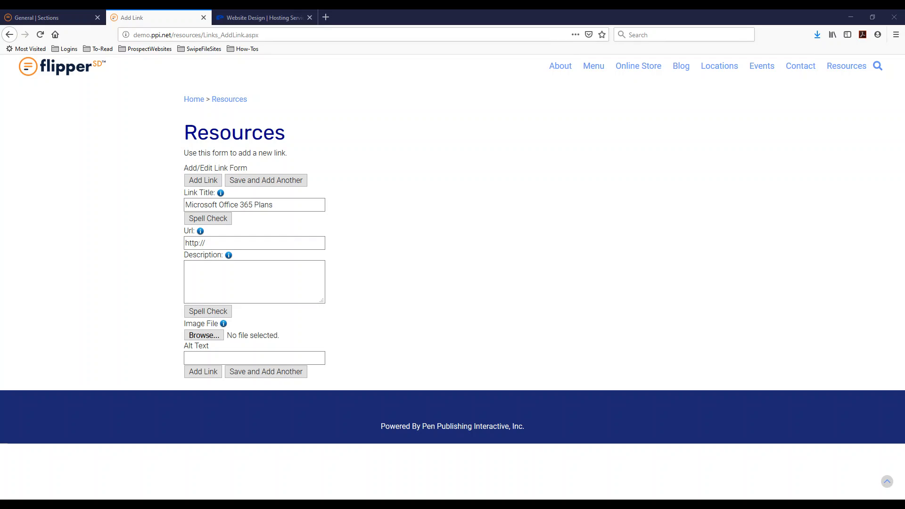
click(254, 243)
key(ctrl+a)
text(https://account.cloud.ppi.net/cart.php?gid=1)
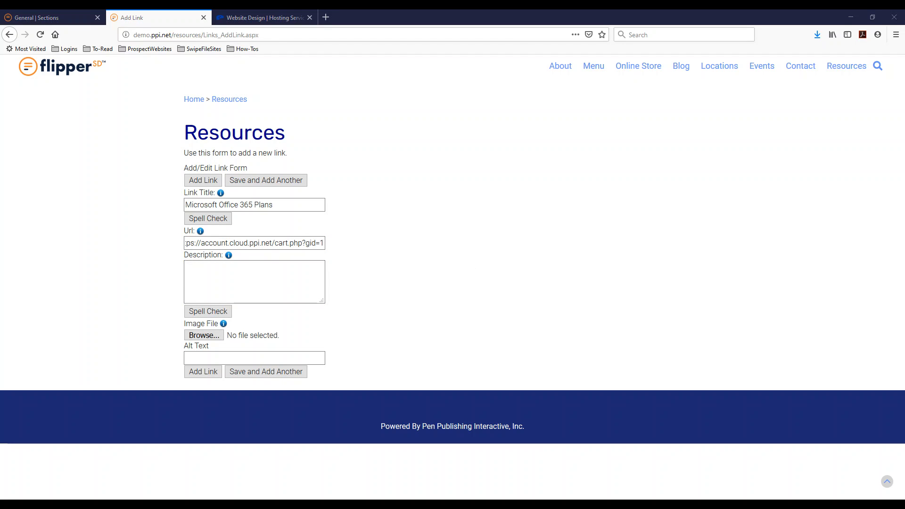
click(284, 279)
text(View pricing and plans for Microsoft Office 365 products)
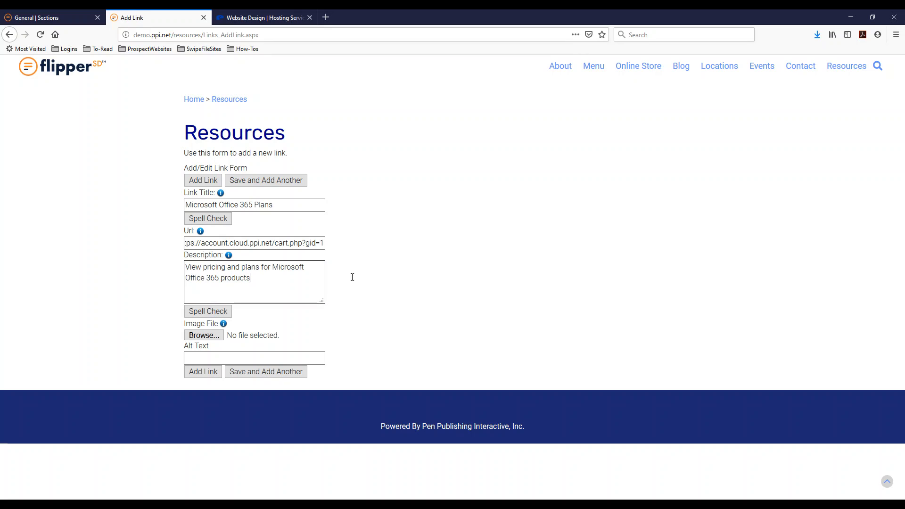
click(428, 280)
Choose MS-Office365 from the FlipperSD-Demo-Website folder as the link's image file and set its alt text to "Microsoft Office 365"
click(212, 335)
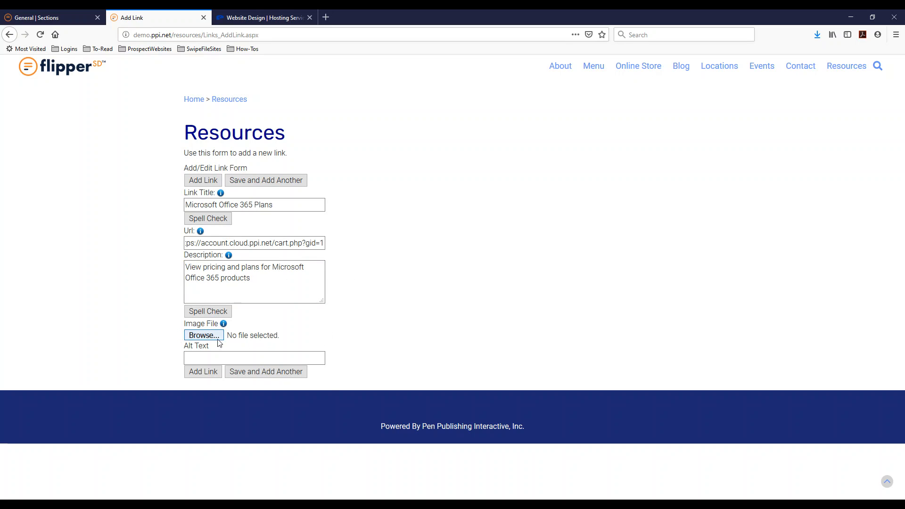
click(226, 135)
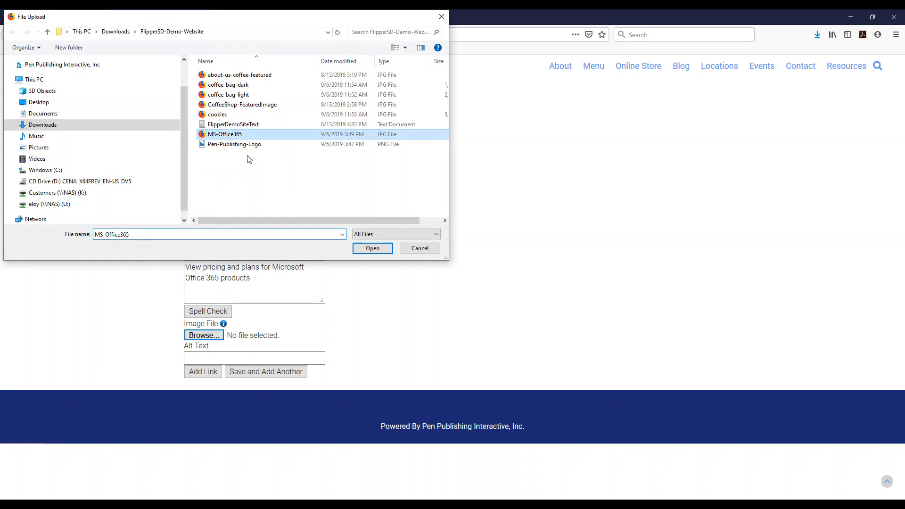
click(374, 250)
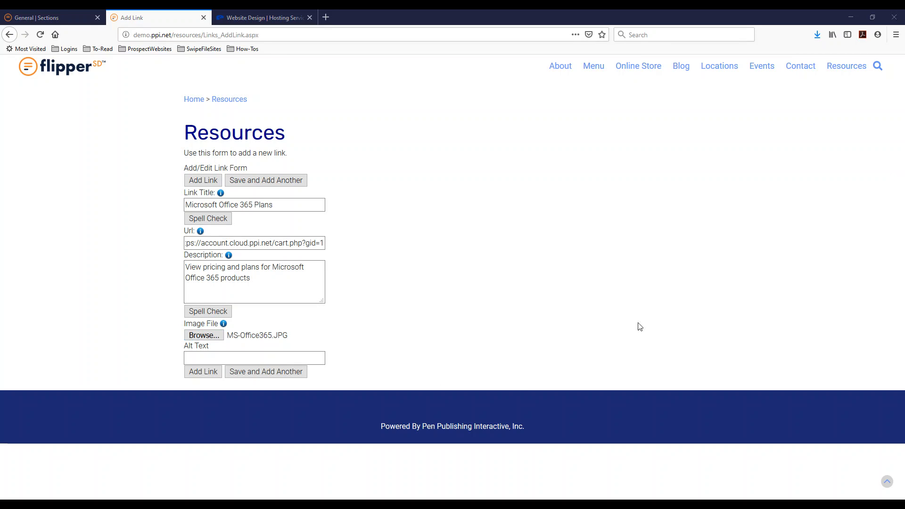
click(293, 358)
text(Microsoft Office 365)
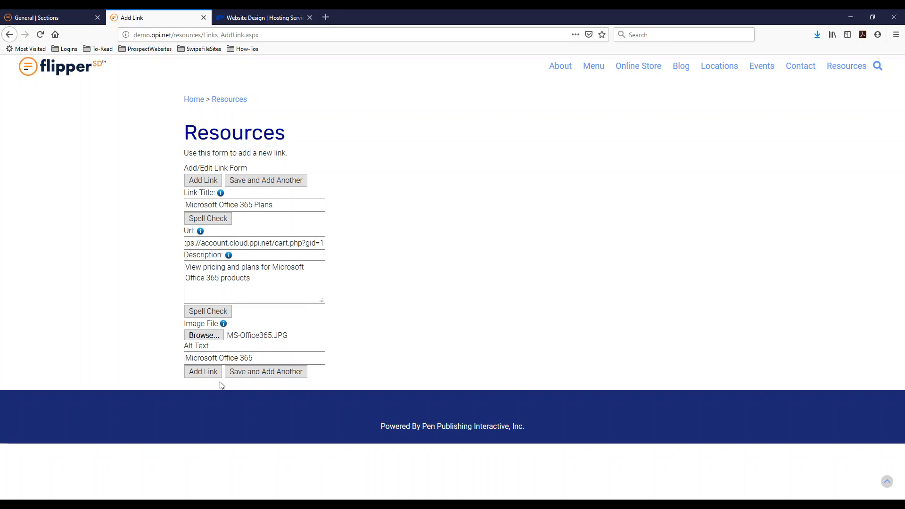
Add the Microsoft Office 365 Plans link to the page and move the Online Business Solutions Provider link up above it
click(207, 372)
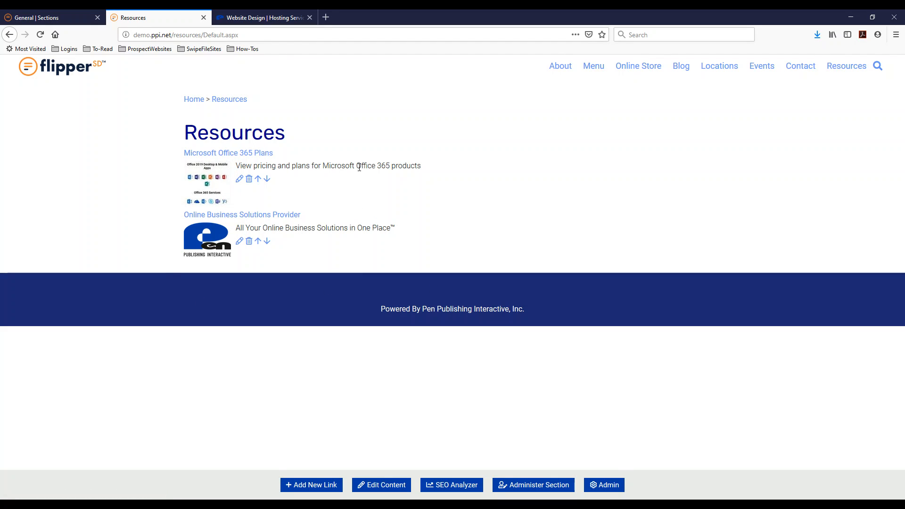
click(258, 241)
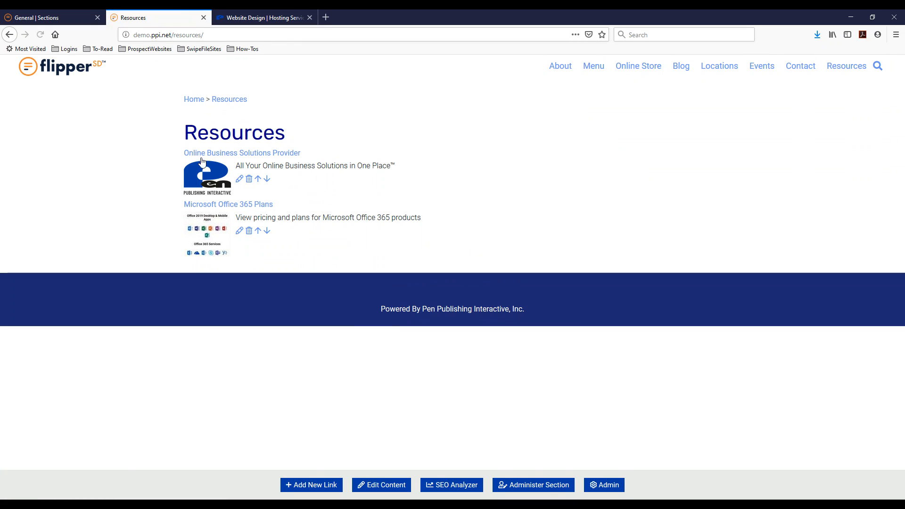